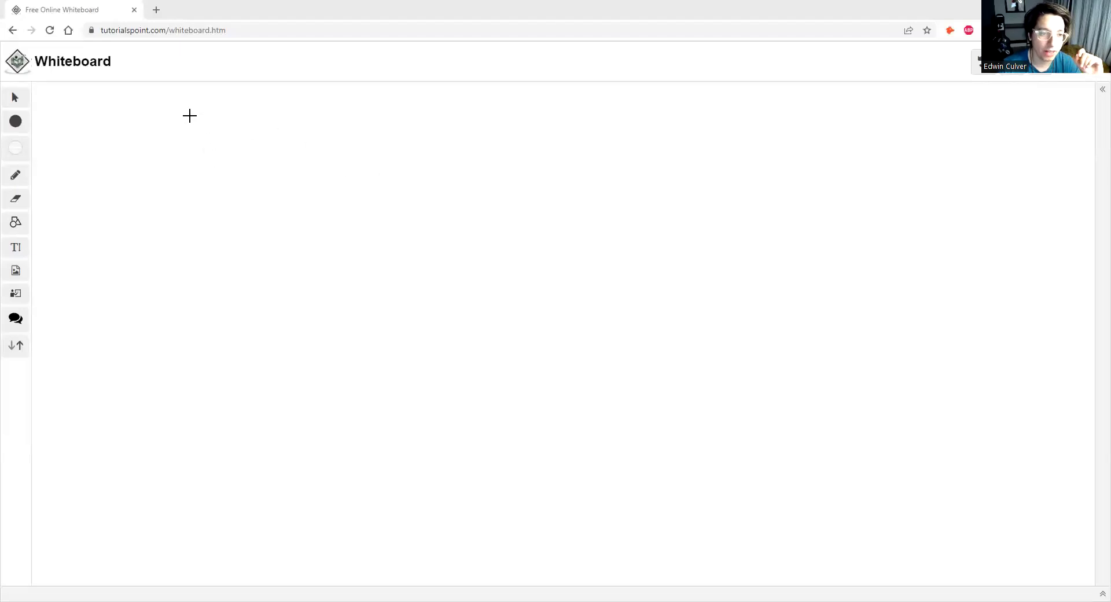
Handwrite the top word, an arrow right to 'Buying', and the letter B below it.
left_click_drag(173, 148, 191, 130)
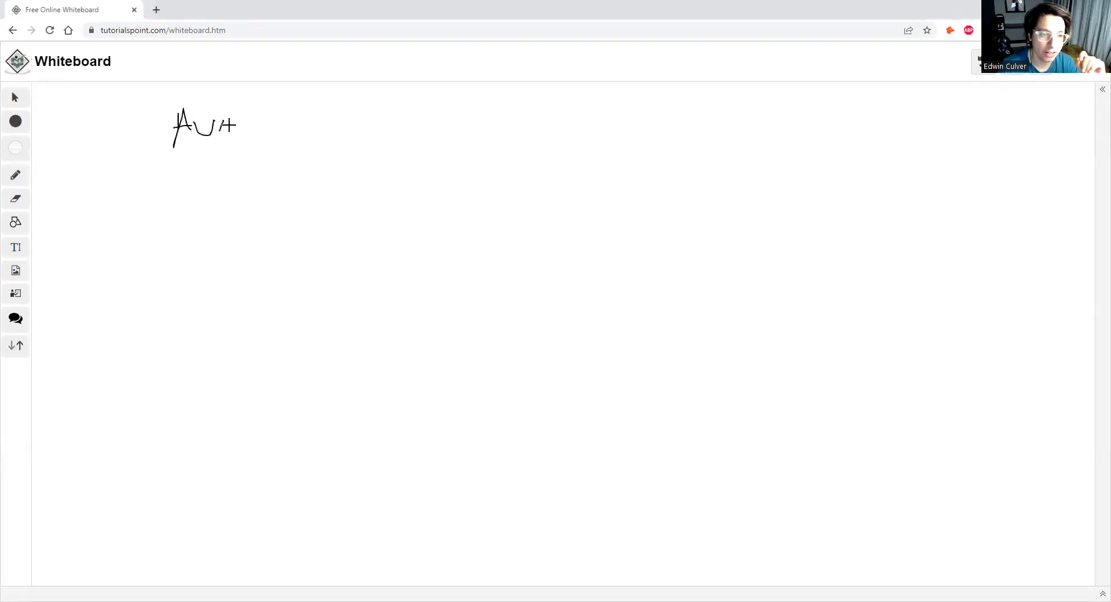
mouse_move(255, 125)
left_mouse_down()
mouse_move(449, 129)
mouse_move(450, 117)
mouse_move(501, 135)
mouse_move(475, 146)
left_mouse_up()
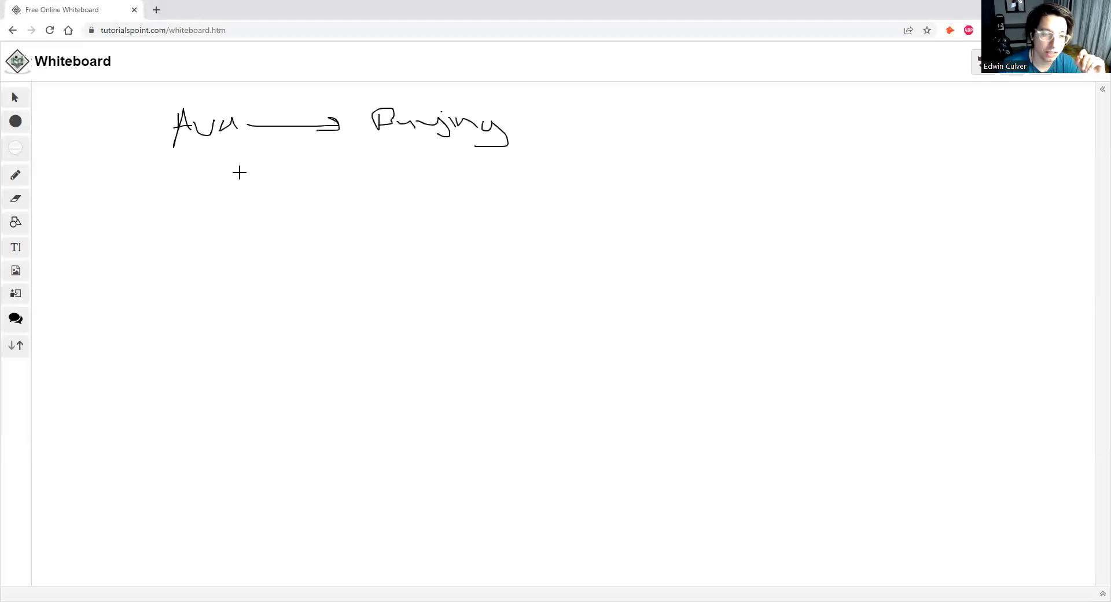
mouse_move(264, 155)
left_mouse_down()
mouse_move(254, 166)
mouse_move(263, 189)
left_mouse_up()
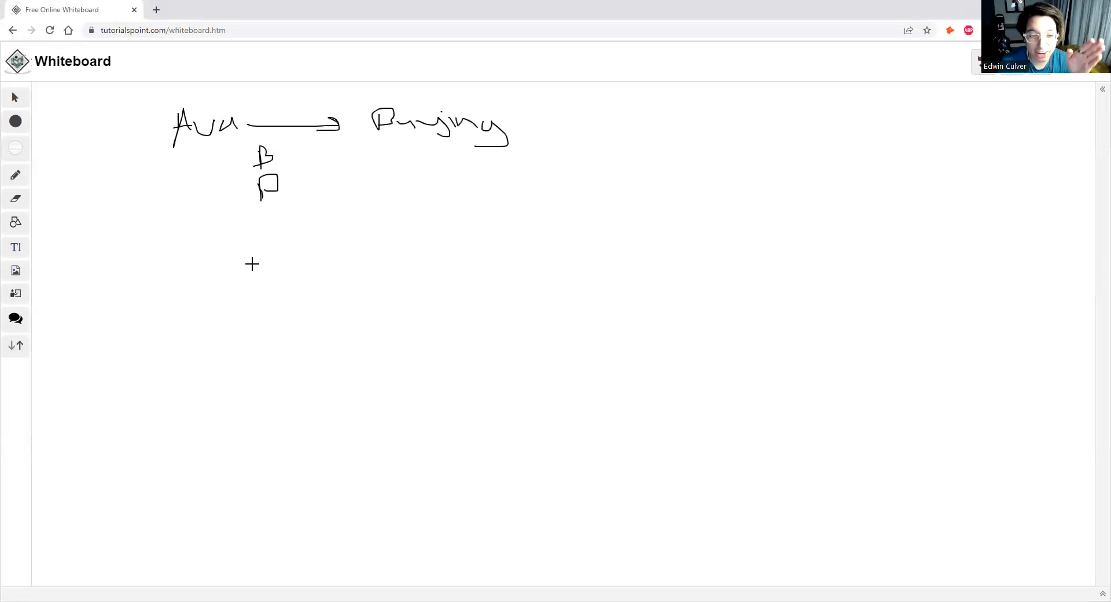
Write a short word below the P, then add a curved stroke and a line across the B.
left_click_drag(258, 213, 265, 237)
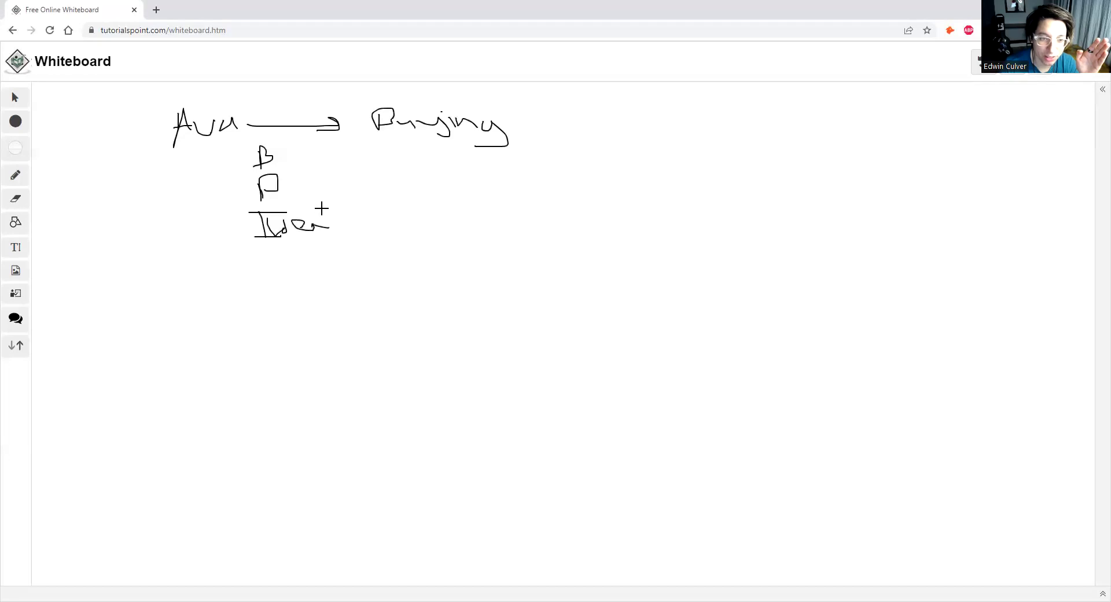
left_click_drag(321, 208, 331, 228)
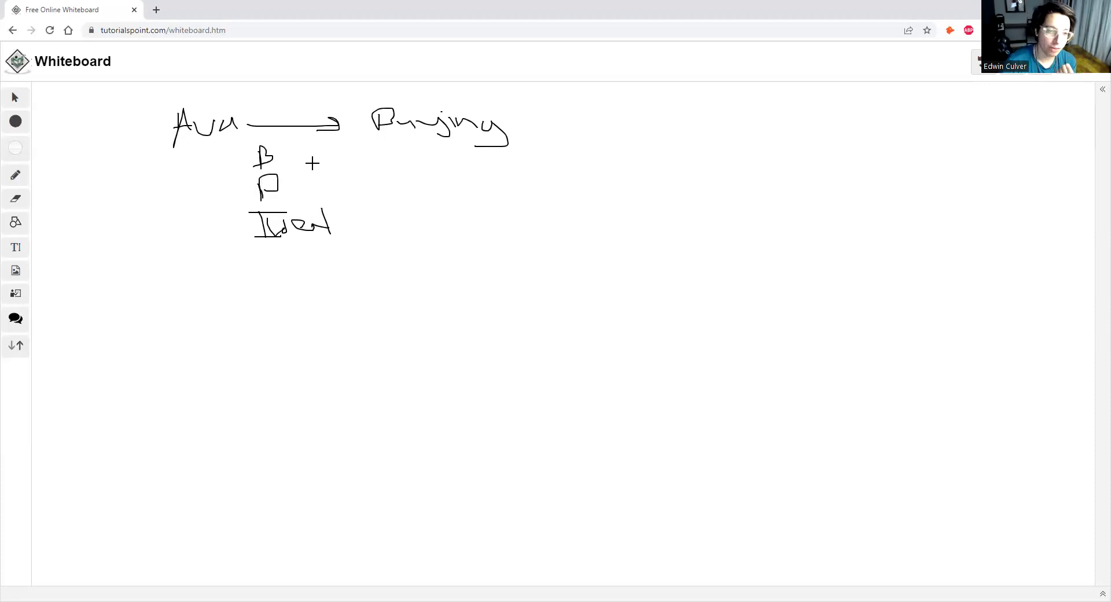
left_click_drag(261, 187, 243, 176)
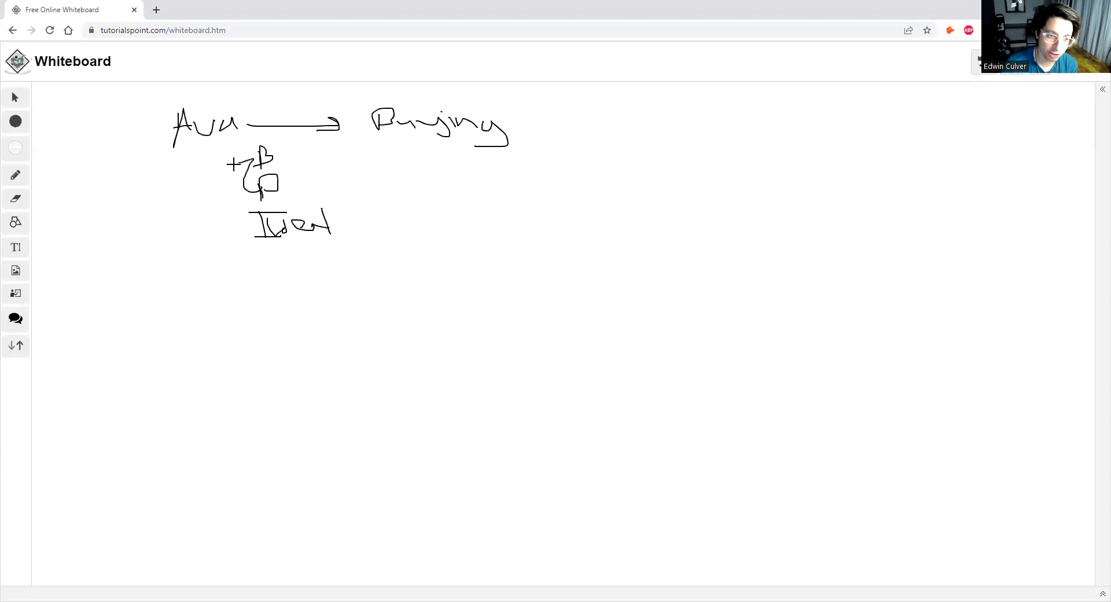
left_click_drag(233, 164, 272, 154)
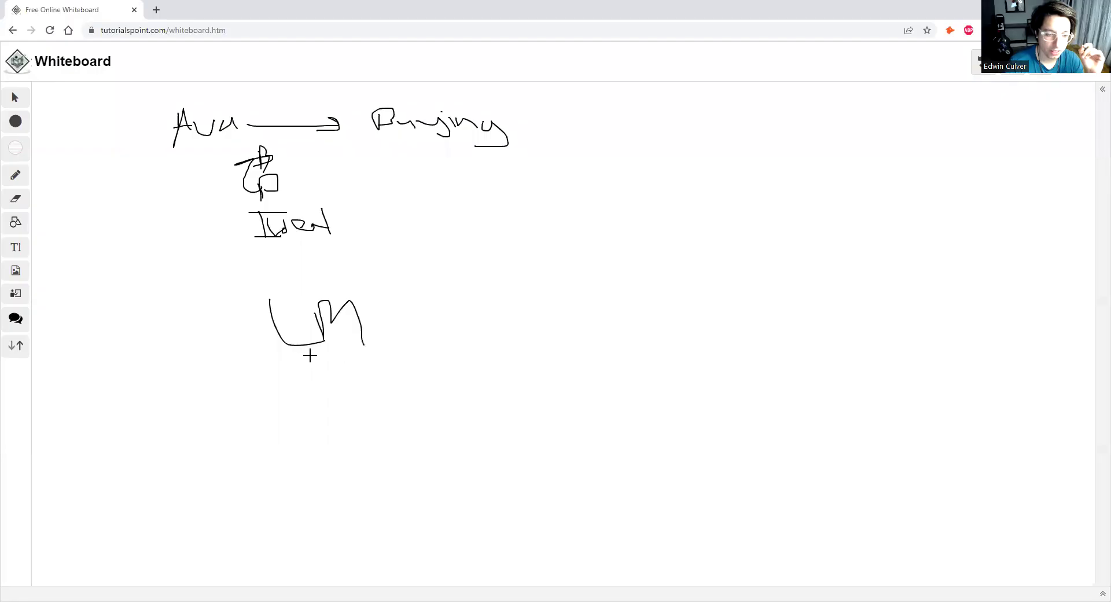
Write P, a dollar sign and CTA stacked below LM.
left_click_drag(308, 365, 313, 374)
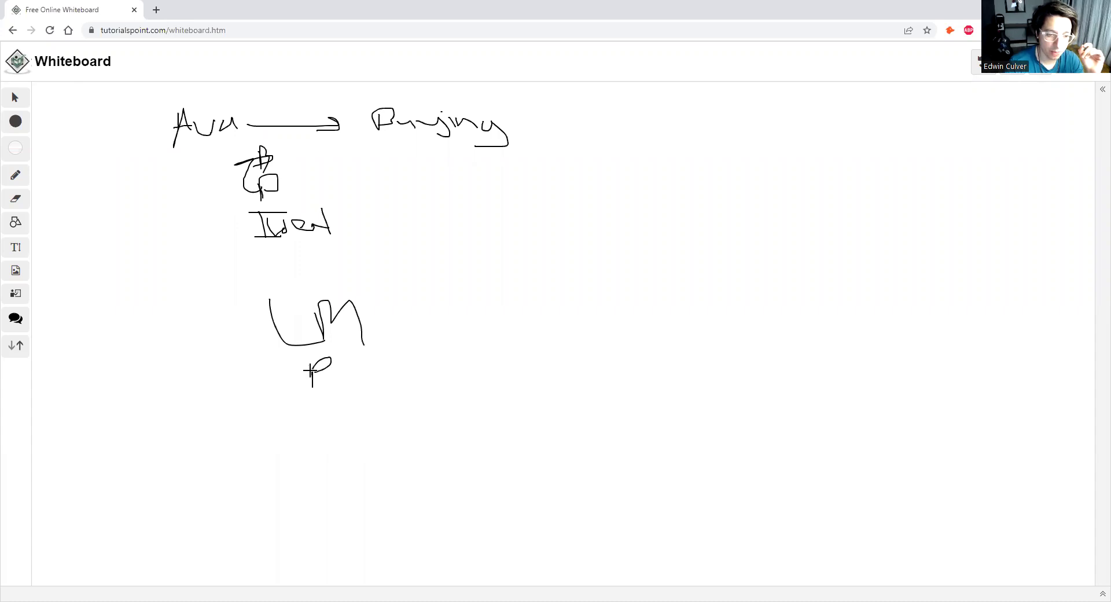
mouse_move(324, 394)
left_mouse_down()
mouse_move(316, 413)
mouse_move(325, 384)
mouse_move(316, 417)
mouse_move(332, 408)
left_mouse_up()
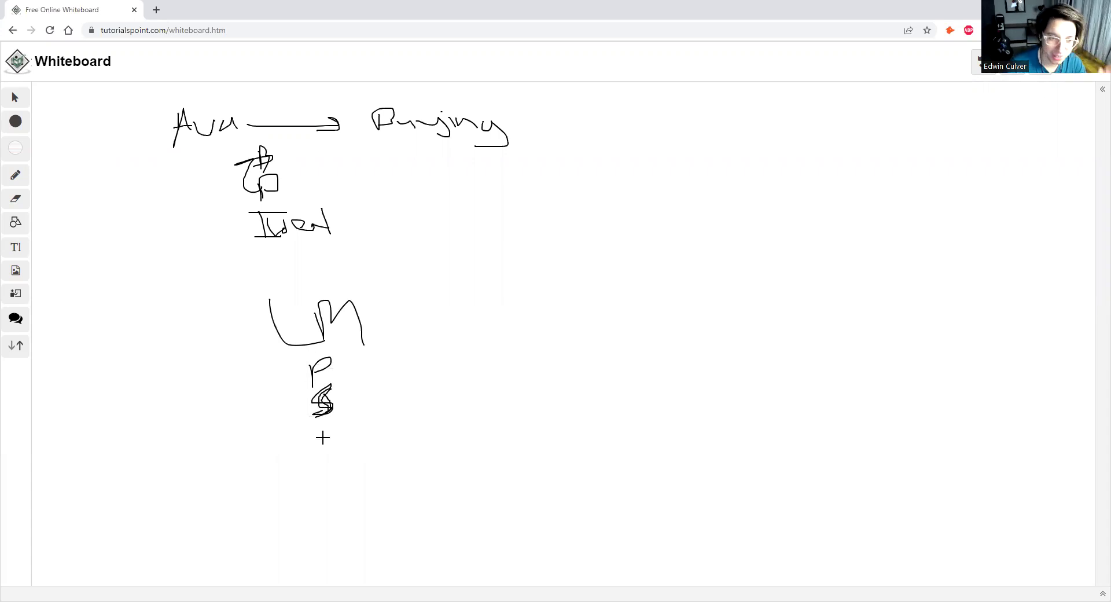
mouse_move(320, 429)
left_mouse_down()
mouse_move(323, 454)
mouse_move(340, 427)
mouse_move(343, 448)
mouse_move(359, 433)
mouse_move(361, 447)
mouse_move(355, 435)
left_mouse_up()
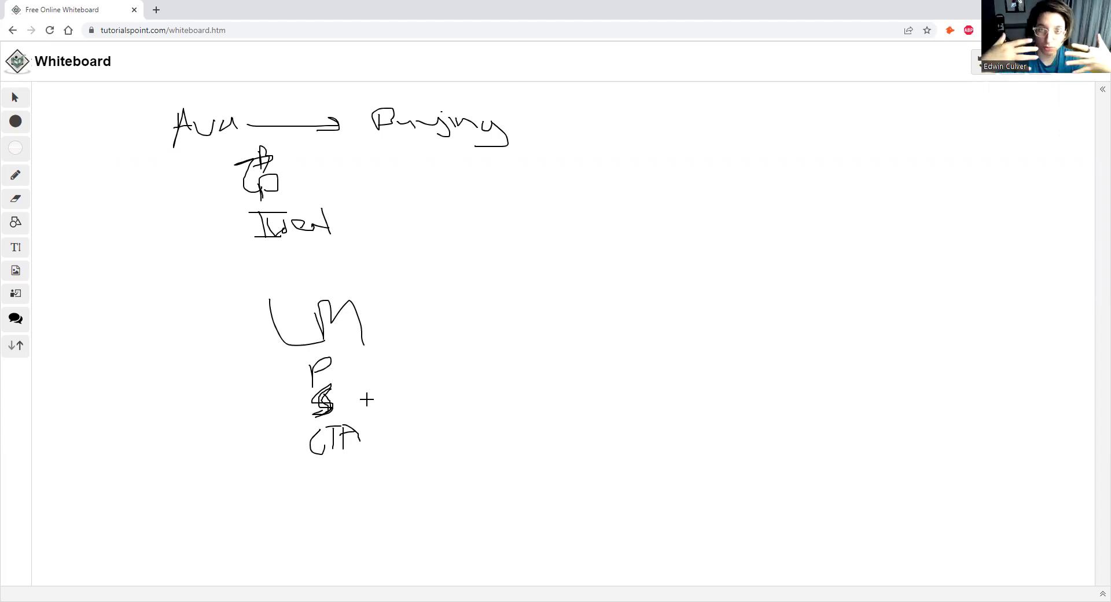
Draw an arrow from CTA to 'calls' and frame LM in a box.
mouse_move(362, 429)
left_mouse_down()
mouse_move(414, 424)
mouse_move(403, 431)
mouse_move(415, 425)
mouse_move(428, 437)
mouse_move(453, 419)
mouse_move(489, 422)
mouse_move(485, 431)
left_mouse_up()
left_click(436, 419)
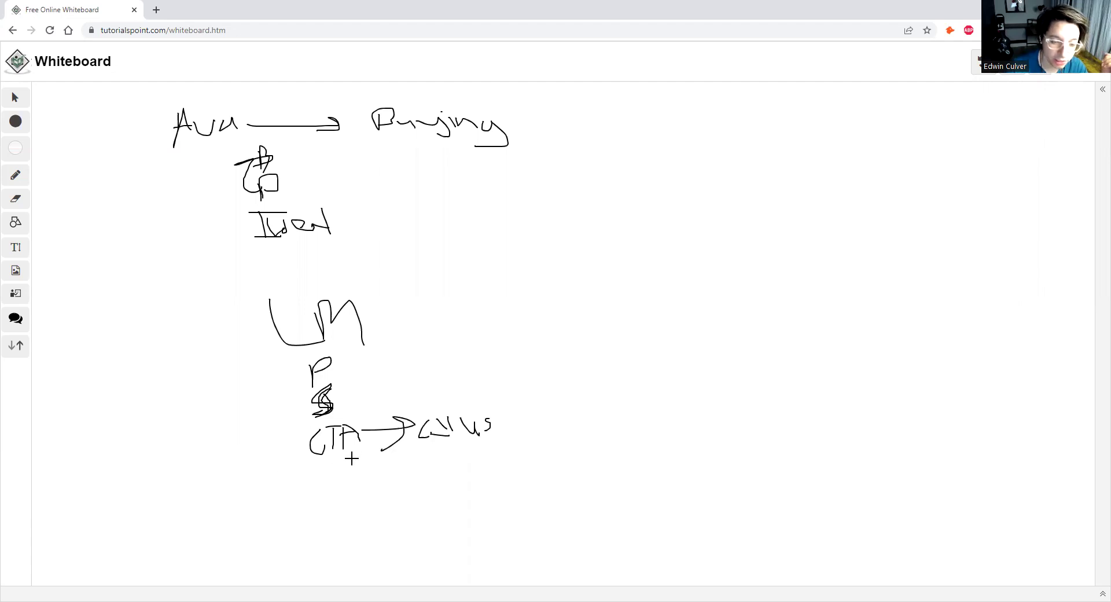
mouse_move(300, 288)
left_mouse_down()
mouse_move(257, 316)
mouse_move(295, 353)
mouse_move(362, 287)
mouse_move(295, 288)
left_mouse_up()
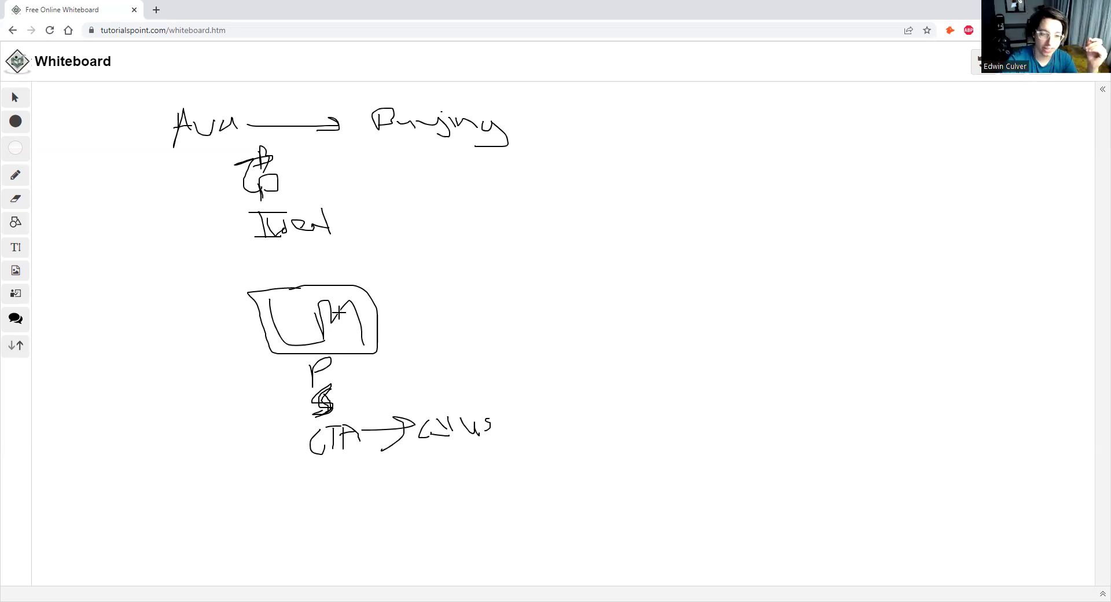
Draw an arrow right from the LM box and write the 'Em' label at its end.
mouse_move(380, 317)
left_mouse_down()
mouse_move(449, 293)
mouse_move(437, 323)
left_mouse_up()
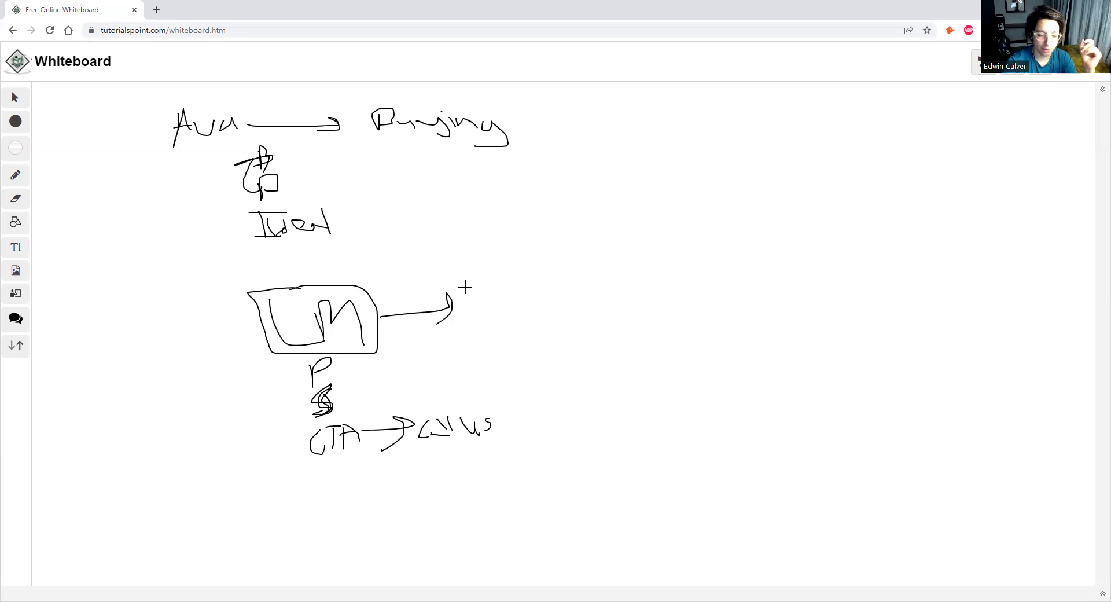
mouse_move(463, 282)
left_mouse_down()
mouse_move(472, 317)
mouse_move(481, 280)
mouse_move(496, 280)
mouse_move(486, 314)
mouse_move(522, 308)
left_mouse_up()
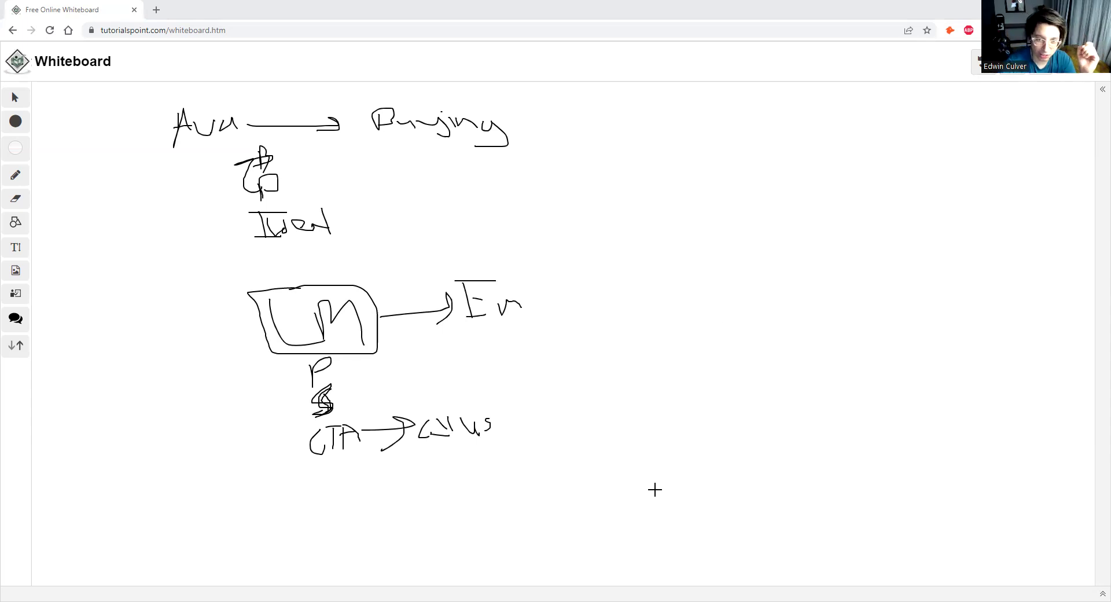
left_click(638, 303)
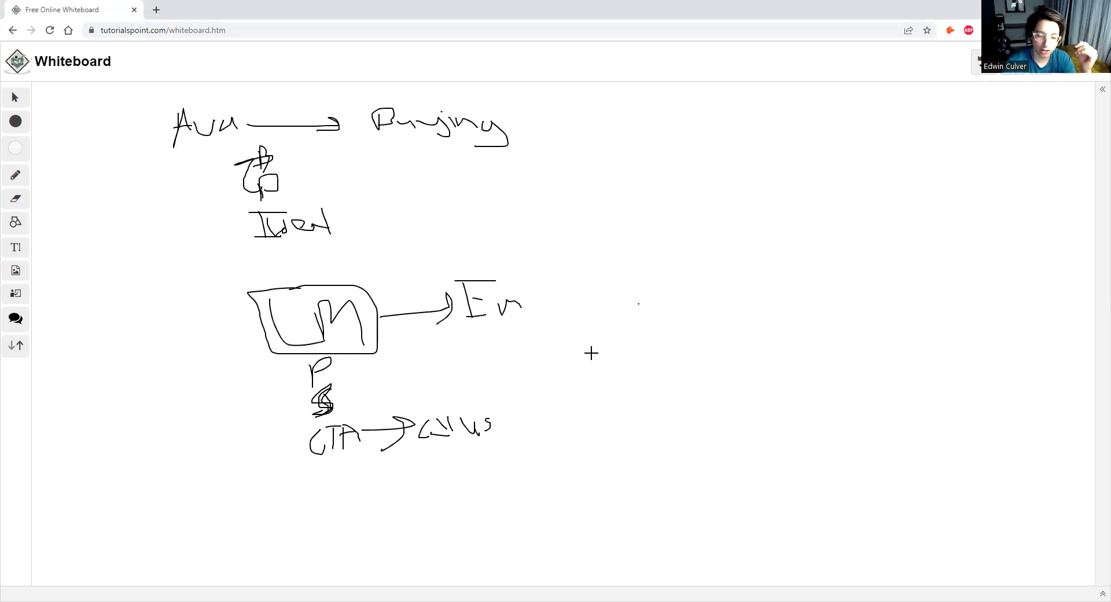
Draw an arrow from Em to a new boxed 'Conv' label.
mouse_move(538, 294)
left_mouse_down()
mouse_move(581, 282)
mouse_move(576, 305)
left_mouse_up()
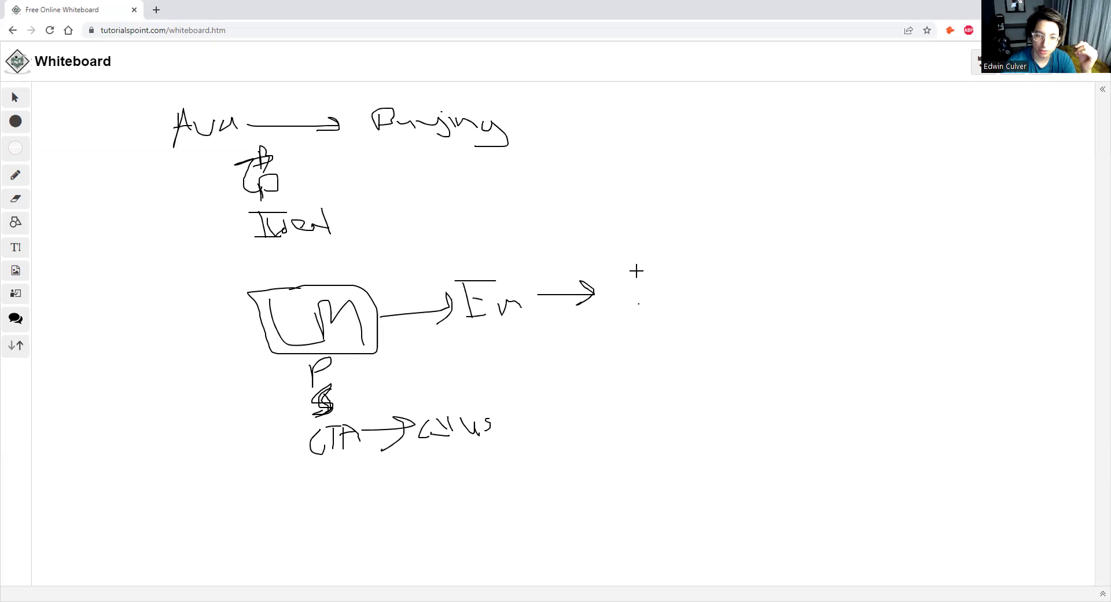
left_click_drag(637, 270, 670, 291)
mouse_move(665, 283)
left_mouse_down()
mouse_move(688, 283)
mouse_move(628, 277)
left_mouse_up()
mouse_move(618, 267)
left_mouse_down()
mouse_move(618, 295)
mouse_move(675, 266)
mouse_move(696, 307)
mouse_move(622, 298)
mouse_move(624, 265)
left_mouse_up()
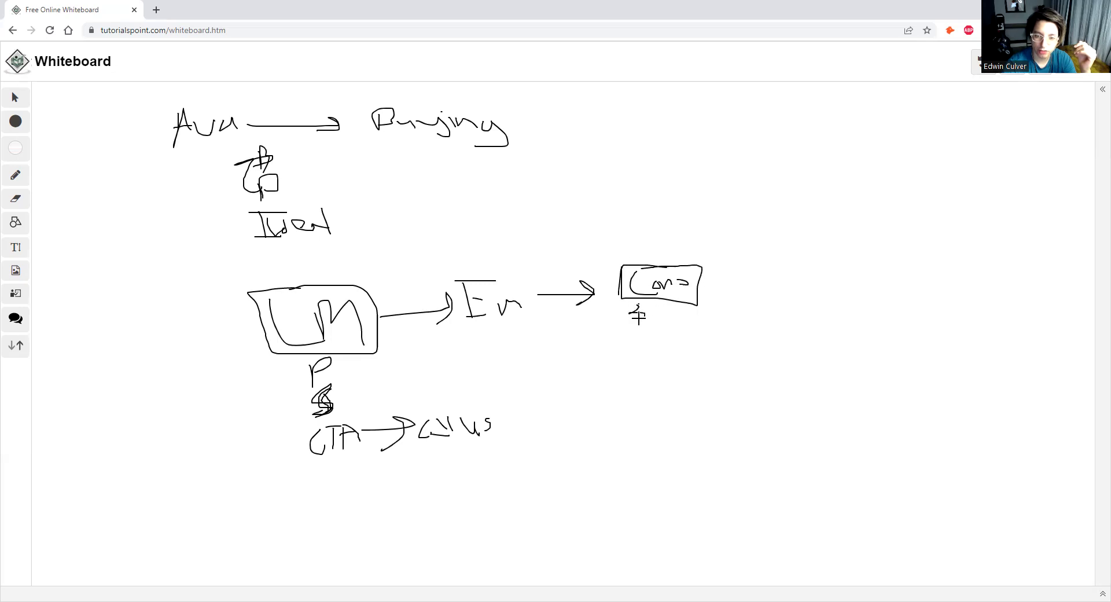
Note 3–5 beneath the new box and loop two curved arrows back to the LM box.
left_click_drag(638, 316, 689, 307)
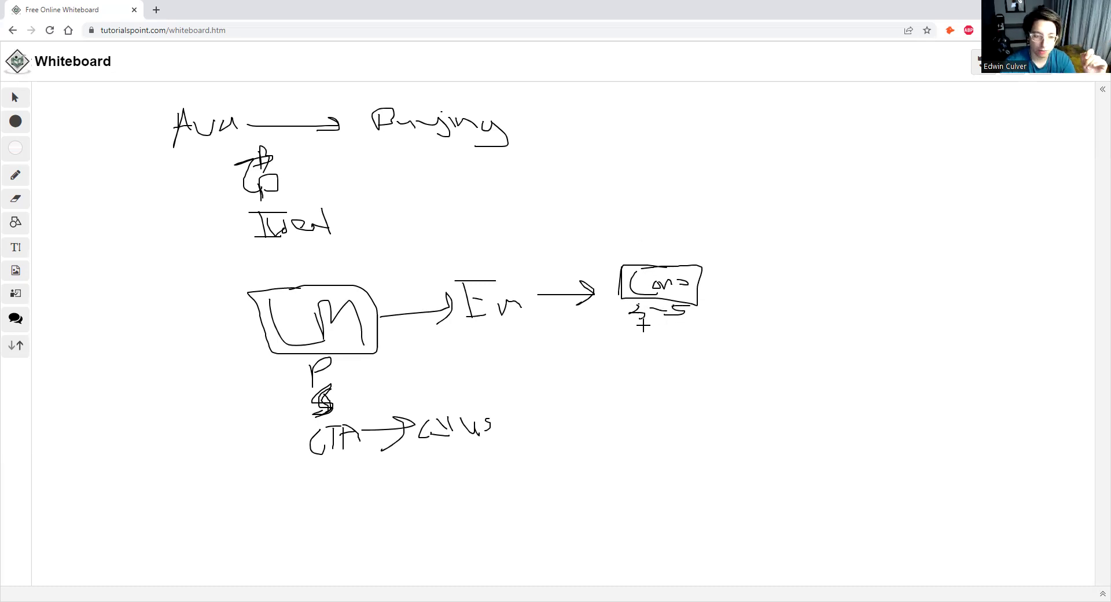
mouse_move(639, 315)
left_mouse_down()
mouse_move(589, 357)
mouse_move(445, 371)
mouse_move(403, 339)
mouse_move(443, 335)
left_mouse_up()
mouse_move(614, 265)
left_mouse_down()
mouse_move(411, 266)
mouse_move(397, 293)
mouse_move(434, 284)
left_mouse_up()
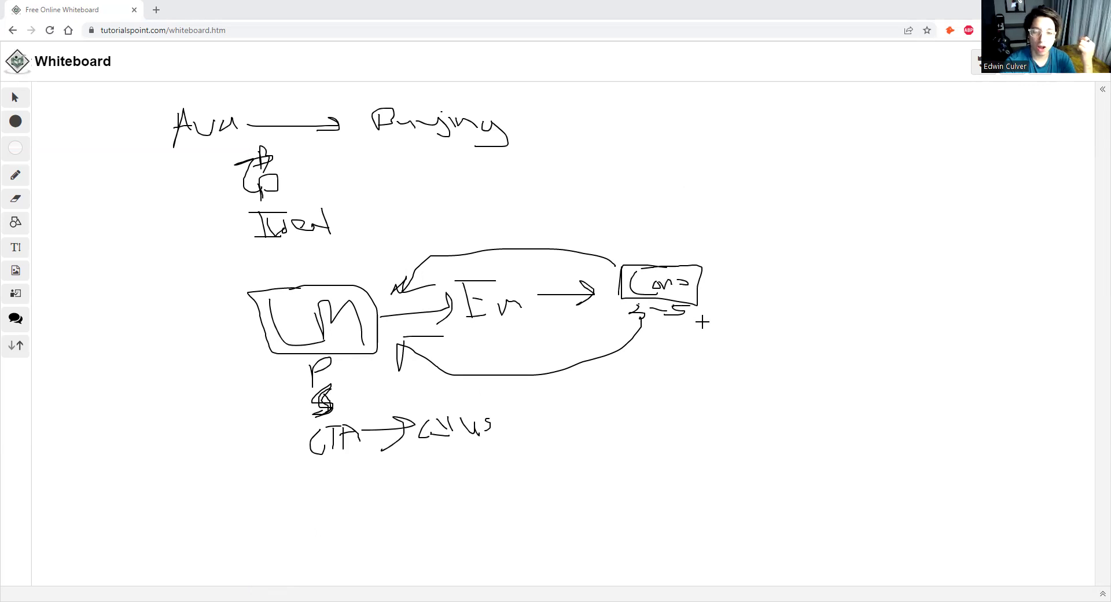
Draw an arrow from Em up to a new boxed 'Edu' stage.
left_click(693, 216)
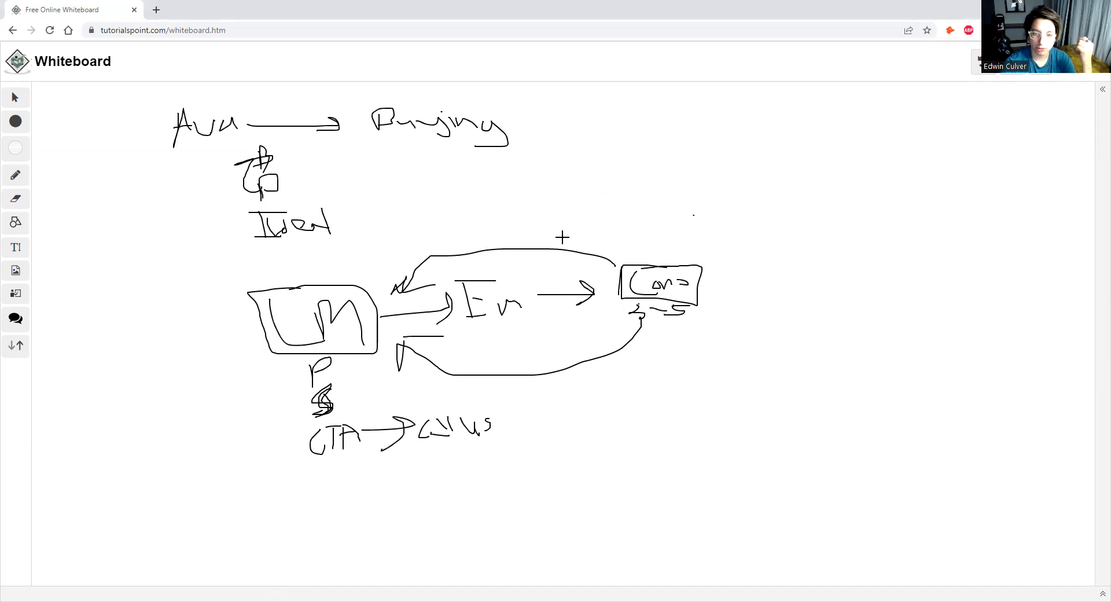
mouse_move(541, 284)
left_mouse_down()
mouse_move(634, 214)
mouse_move(656, 234)
mouse_move(666, 202)
mouse_move(704, 231)
left_mouse_up()
mouse_move(667, 197)
left_mouse_down()
mouse_move(628, 209)
mouse_move(656, 242)
mouse_move(706, 196)
mouse_move(643, 194)
mouse_move(662, 179)
mouse_move(651, 189)
left_mouse_up()
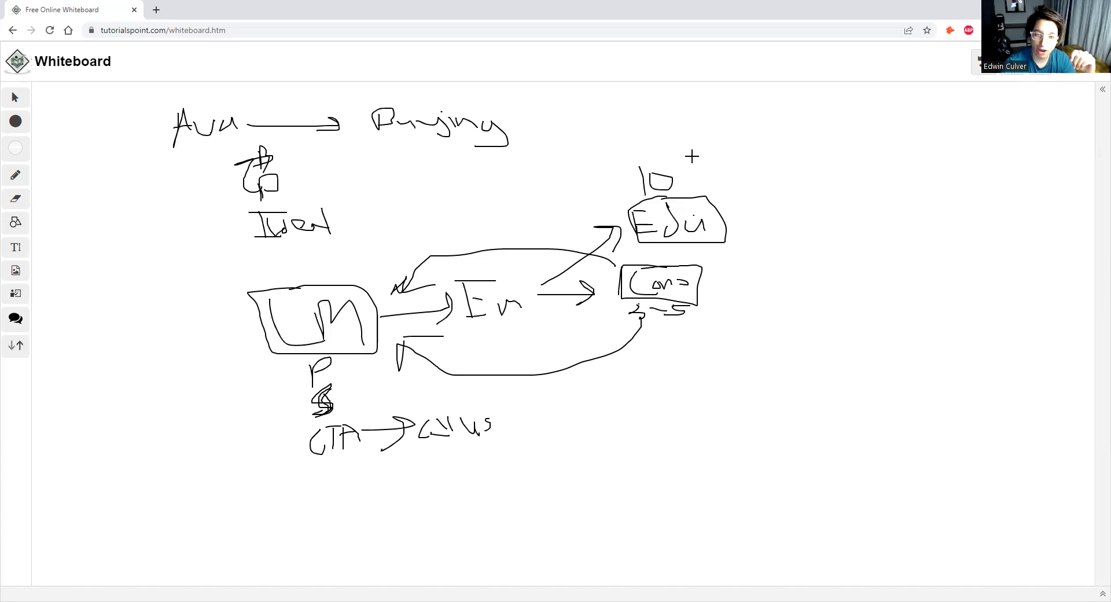
Sketch a flag with small notes and a boxed 10 above the Edu stage.
mouse_move(690, 158)
left_mouse_down()
mouse_move(708, 153)
mouse_move(692, 151)
left_mouse_up()
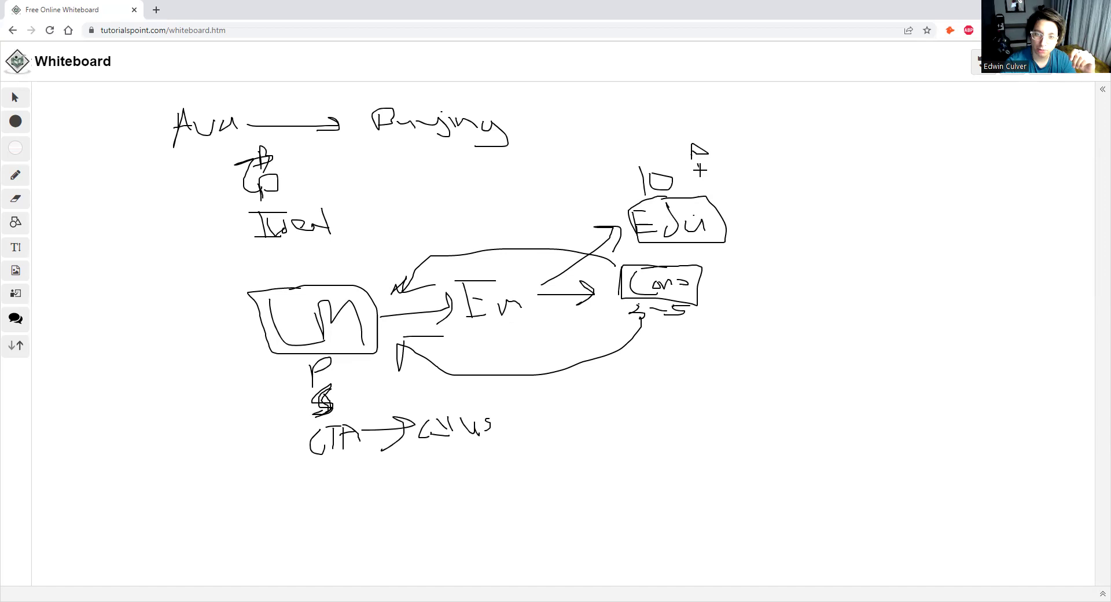
left_click_drag(696, 177, 701, 166)
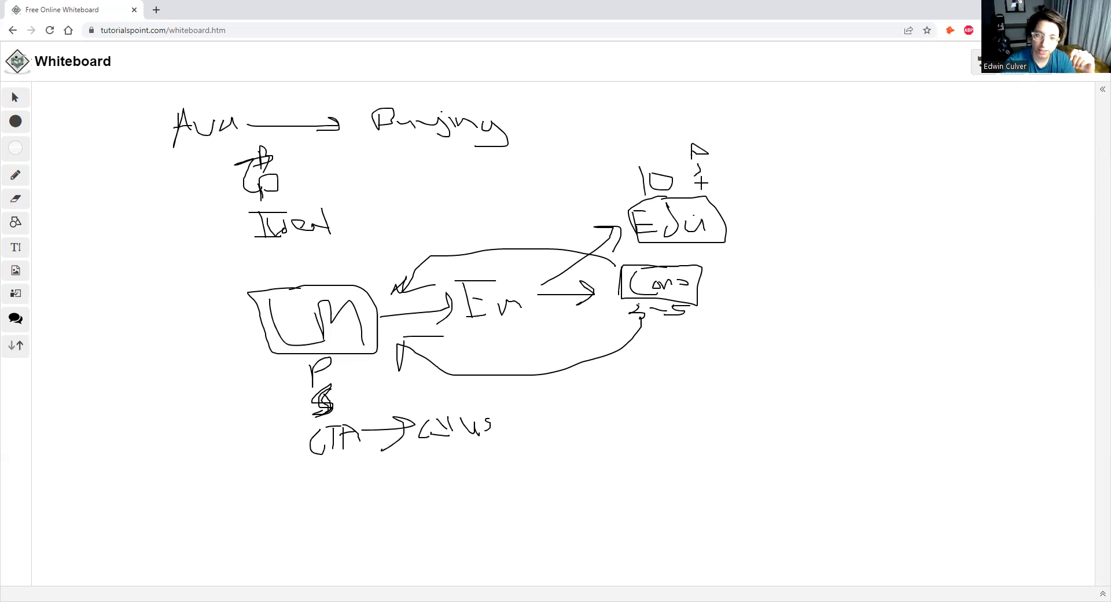
mouse_move(709, 177)
left_mouse_down()
mouse_move(708, 191)
mouse_move(737, 179)
left_mouse_up()
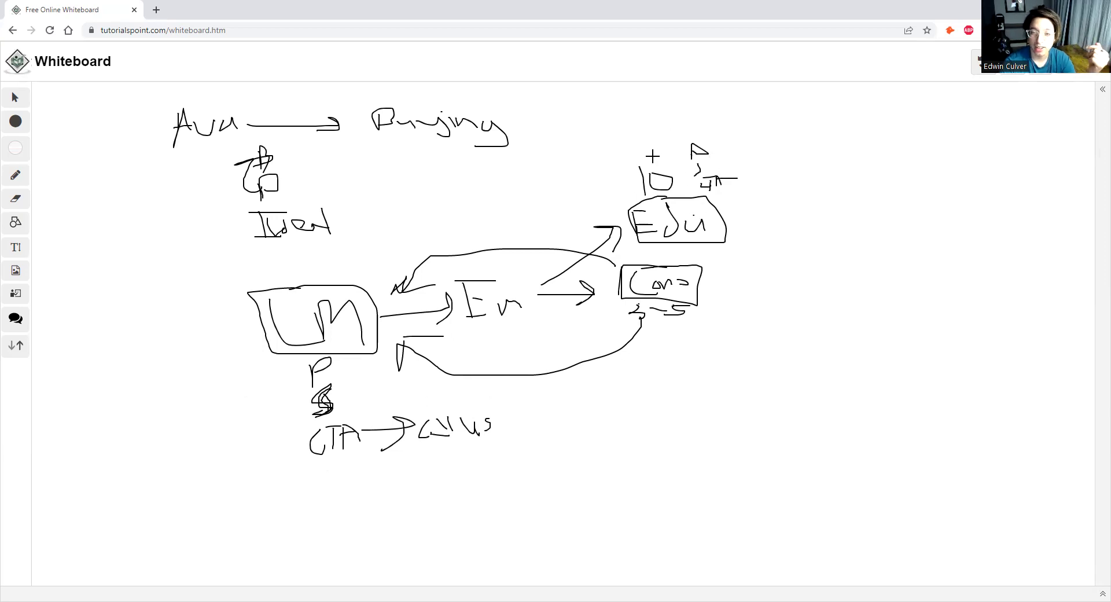
mouse_move(632, 151)
left_mouse_down()
mouse_move(628, 189)
mouse_move(686, 192)
mouse_move(618, 166)
left_mouse_up()
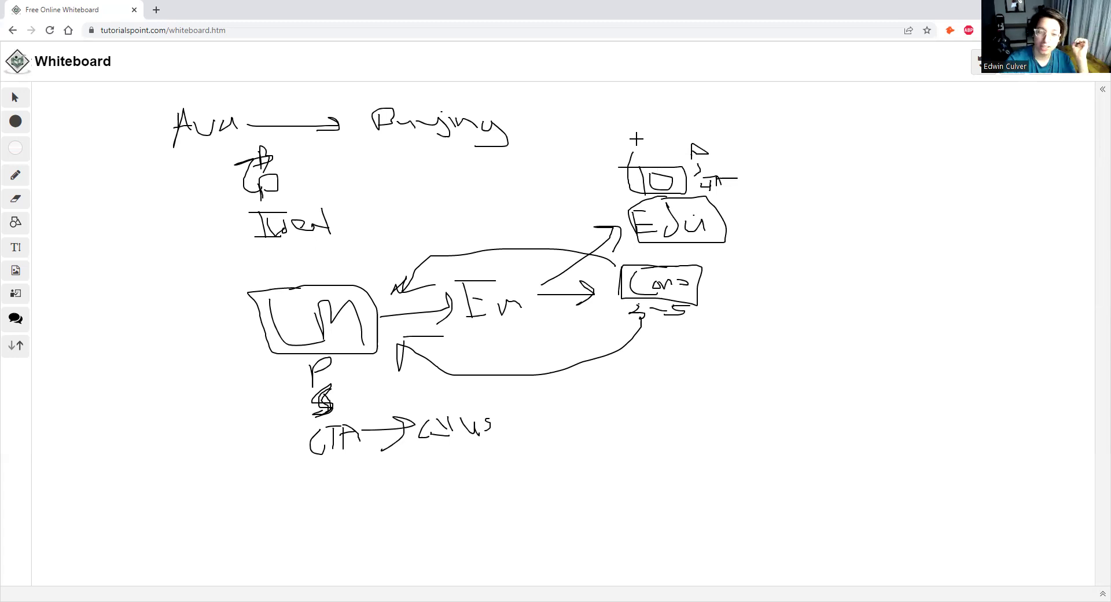
Draw three traffic arrows into the LM box.
left_click_drag(149, 277, 240, 286)
mouse_move(180, 352)
left_mouse_down()
mouse_move(237, 317)
mouse_move(225, 322)
left_mouse_up()
left_click_drag(237, 370, 260, 341)
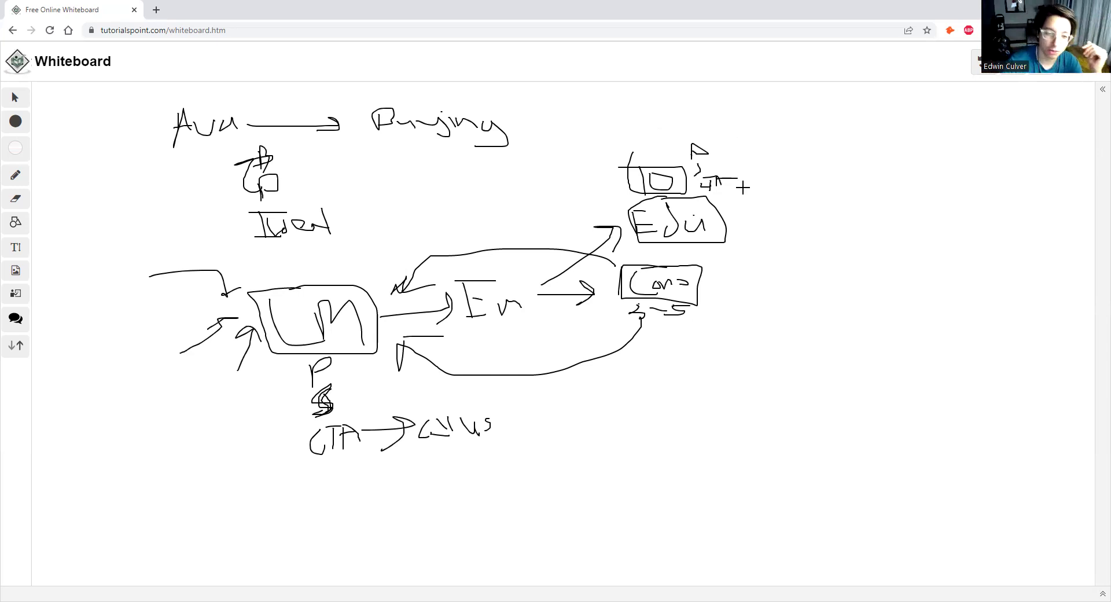
Draw an arrow from the 3–5 box to a new boxed 'CTA' label with a note beneath.
mouse_move(701, 287)
left_mouse_down()
mouse_move(746, 284)
mouse_move(723, 293)
left_mouse_up()
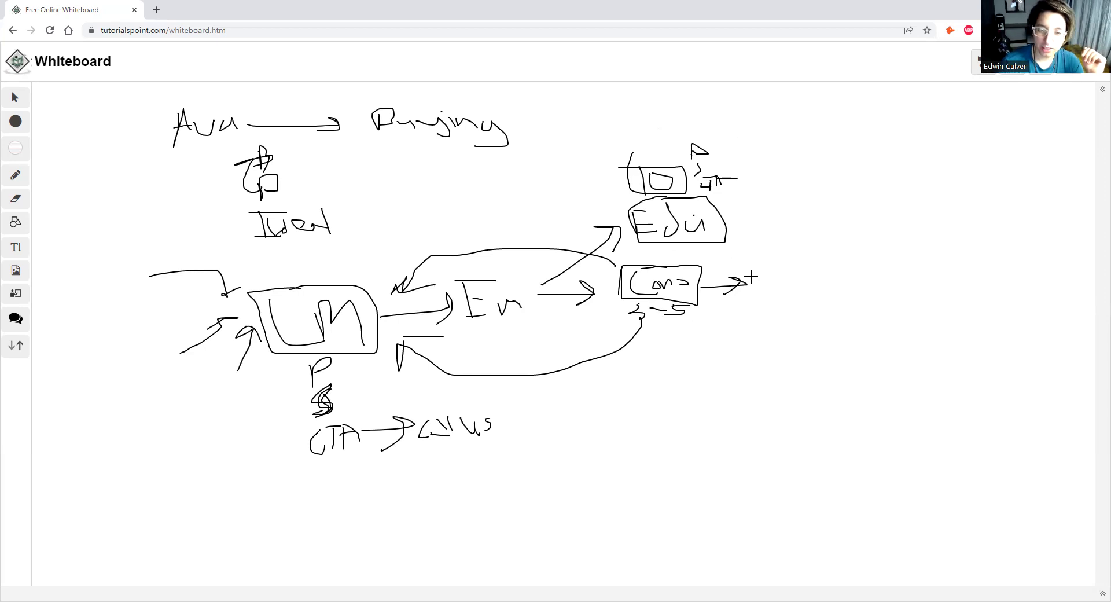
mouse_move(771, 268)
left_mouse_down()
mouse_move(759, 290)
mouse_move(778, 287)
mouse_move(782, 268)
left_mouse_up()
mouse_move(776, 269)
left_mouse_down()
mouse_move(775, 289)
mouse_move(804, 272)
mouse_move(807, 283)
mouse_move(773, 261)
mouse_move(751, 292)
mouse_move(825, 263)
mouse_move(793, 258)
left_mouse_up()
mouse_move(761, 304)
left_mouse_down()
mouse_move(771, 307)
mouse_move(762, 322)
mouse_move(808, 307)
left_mouse_up()
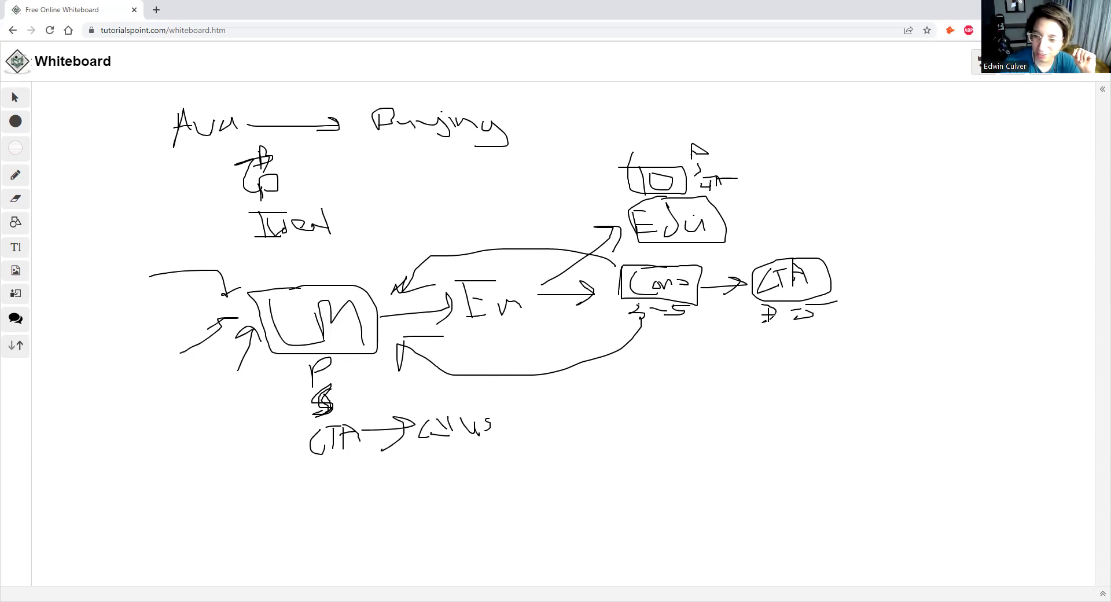
Draw two long curved arrows from beneath the CTA box down to 'Calls'.
mouse_move(775, 318)
left_mouse_down()
mouse_move(774, 336)
mouse_move(620, 409)
mouse_move(506, 431)
left_mouse_up()
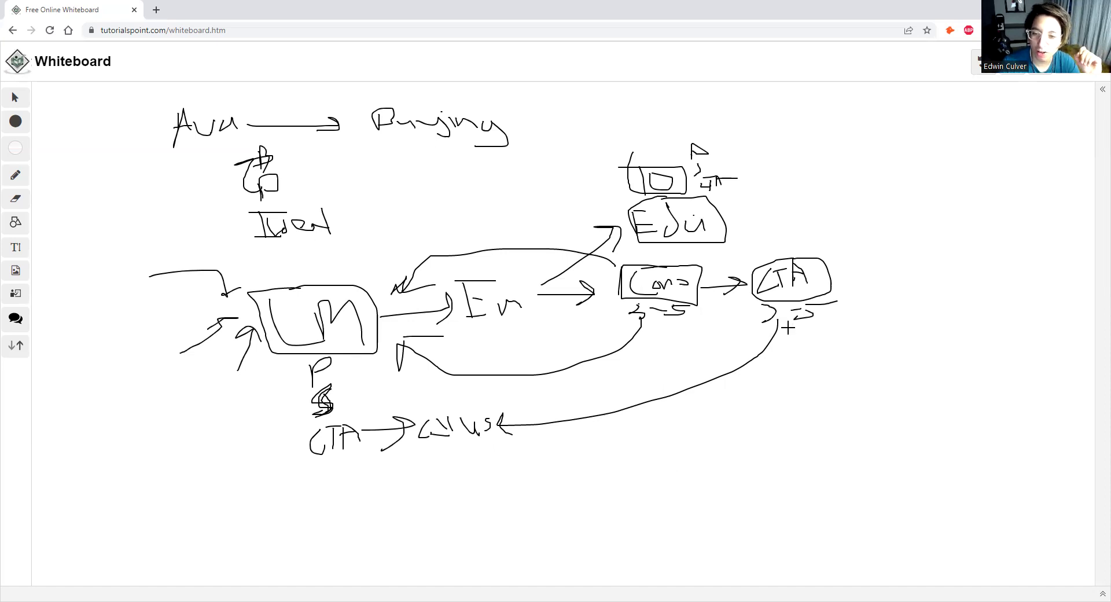
mouse_move(787, 327)
left_mouse_down()
mouse_move(788, 370)
mouse_move(494, 445)
mouse_move(493, 435)
left_mouse_up()
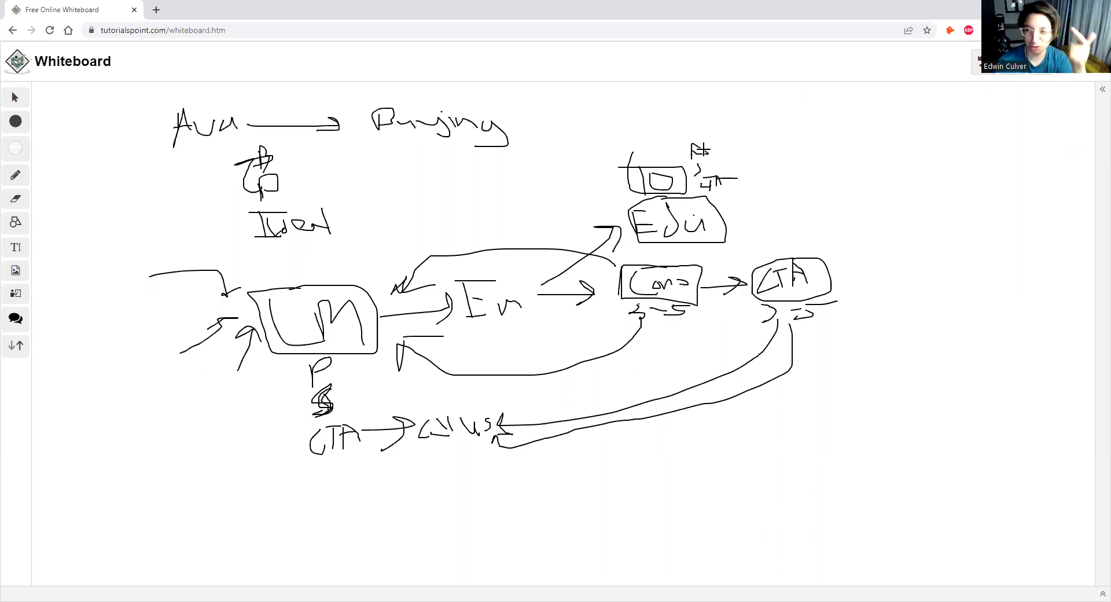
Add an extra stroke to the small flag above the Edu box.
left_click_drag(700, 150, 700, 158)
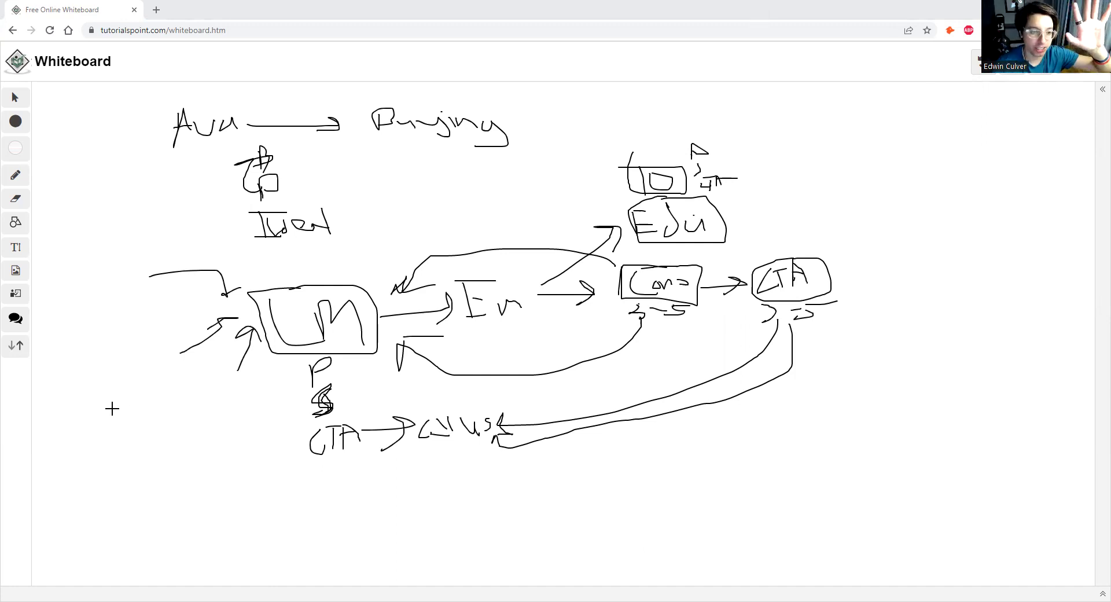
Draw six traffic arrows into the LM box from left, above and below, plus a touch-up.
mouse_move(112, 399)
left_mouse_down()
mouse_move(182, 316)
mouse_move(183, 347)
left_mouse_up()
mouse_move(191, 428)
left_mouse_down()
mouse_move(191, 364)
mouse_move(249, 350)
left_mouse_up()
mouse_move(240, 438)
left_mouse_down()
mouse_move(272, 364)
mouse_move(290, 391)
left_mouse_up()
mouse_move(195, 217)
left_mouse_down()
mouse_move(262, 268)
mouse_move(285, 257)
left_mouse_up()
mouse_move(342, 210)
left_mouse_down()
mouse_move(317, 284)
mouse_move(373, 252)
left_mouse_up()
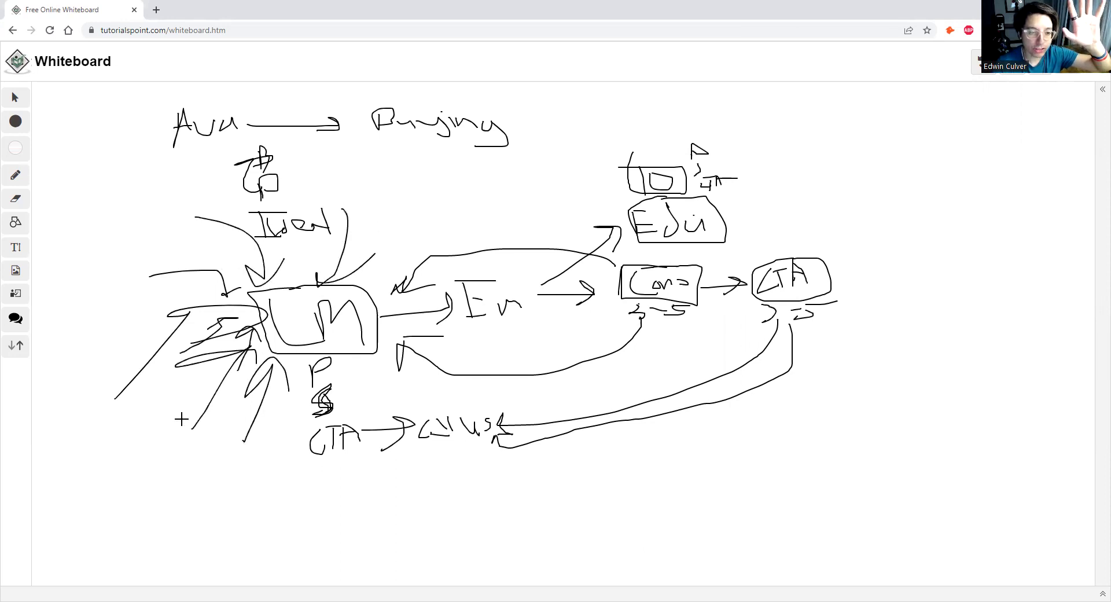
mouse_move(123, 497)
left_mouse_down()
mouse_move(277, 361)
mouse_move(279, 416)
left_mouse_up()
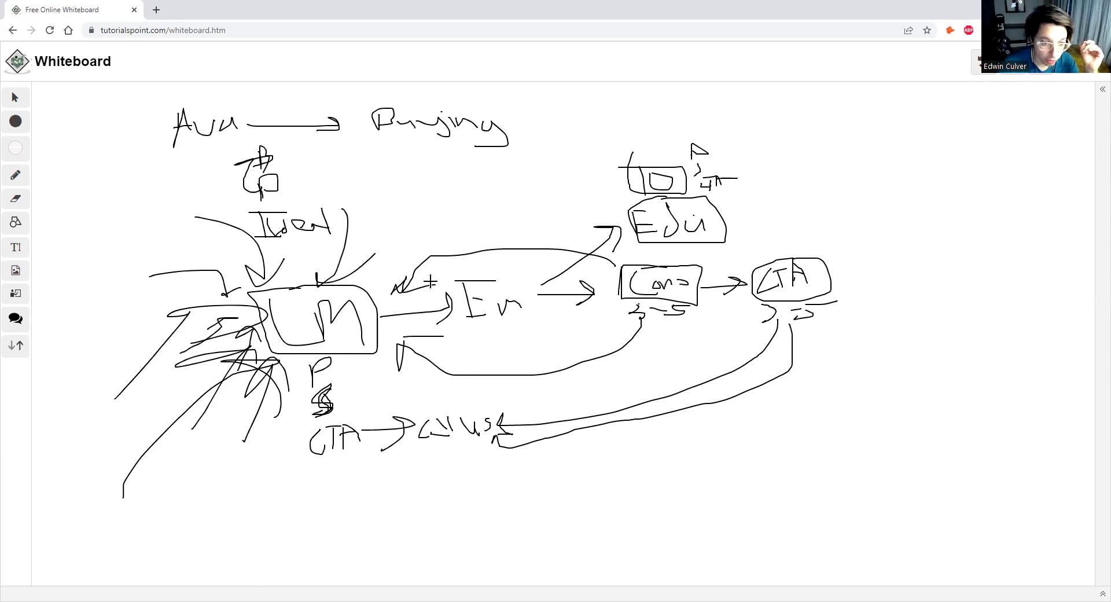
left_click_drag(395, 290, 401, 278)
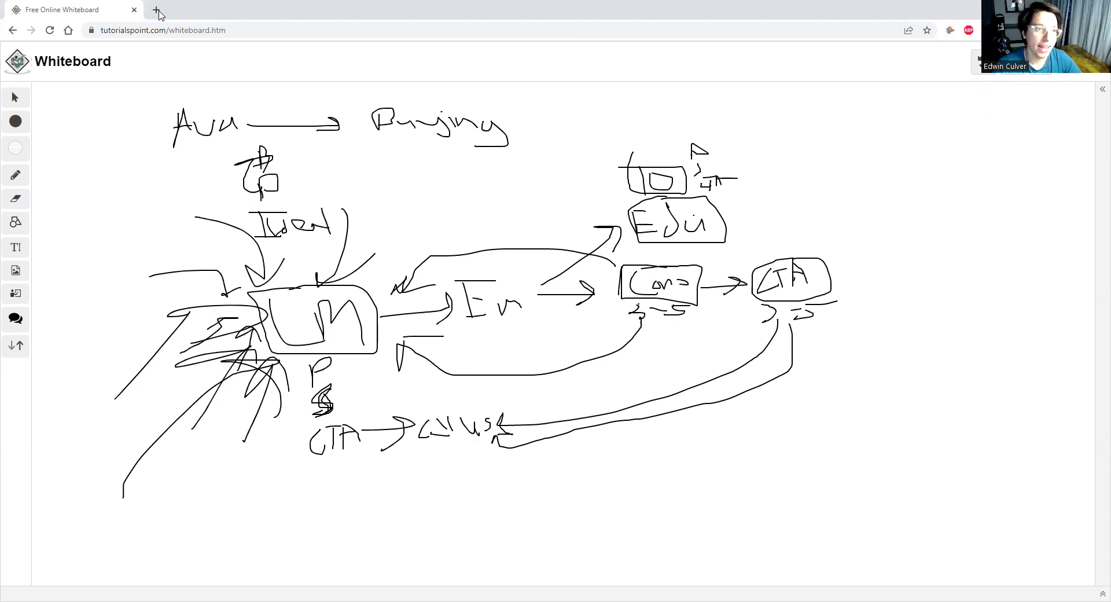
Open the FREE 10 Part Course page in a new tab and highlight its headline.
key("ctrl+t")
type("rain.foxhoundadvertising.com/edwin-10-part-course")
key("Return")
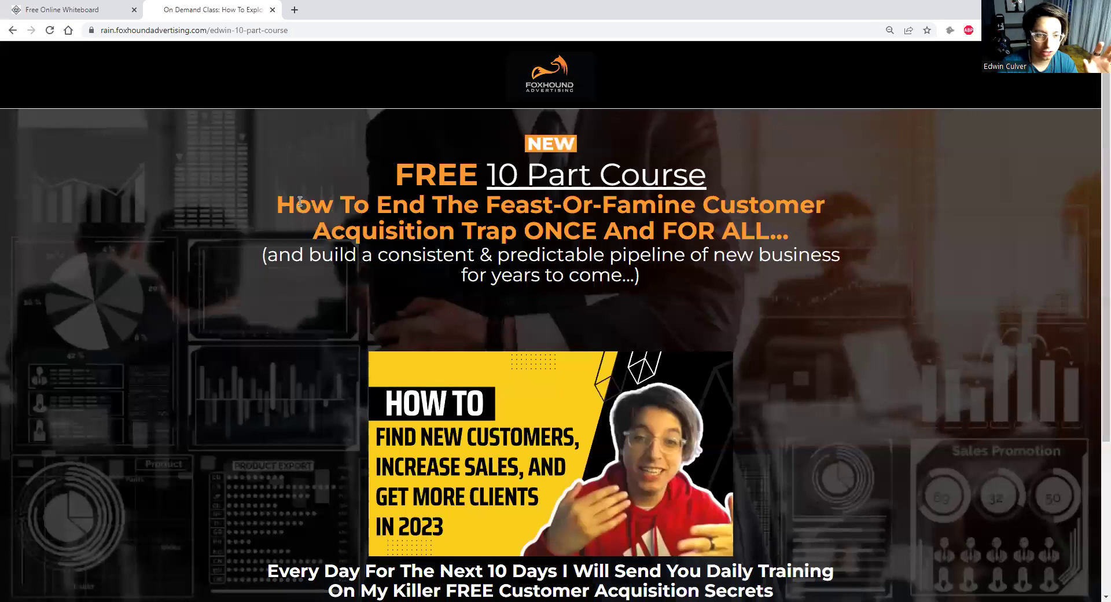
left_click_drag(300, 200, 838, 232)
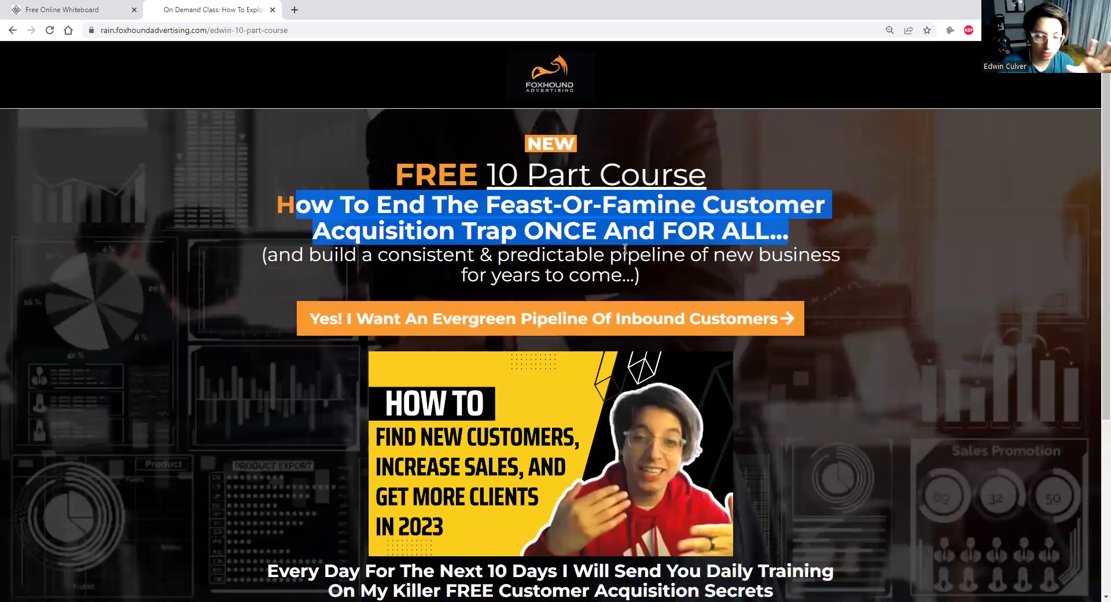
Scroll down and highlight the phrase 'Next 10 Days I Will'.
scroll(120, 221, "down", 2)
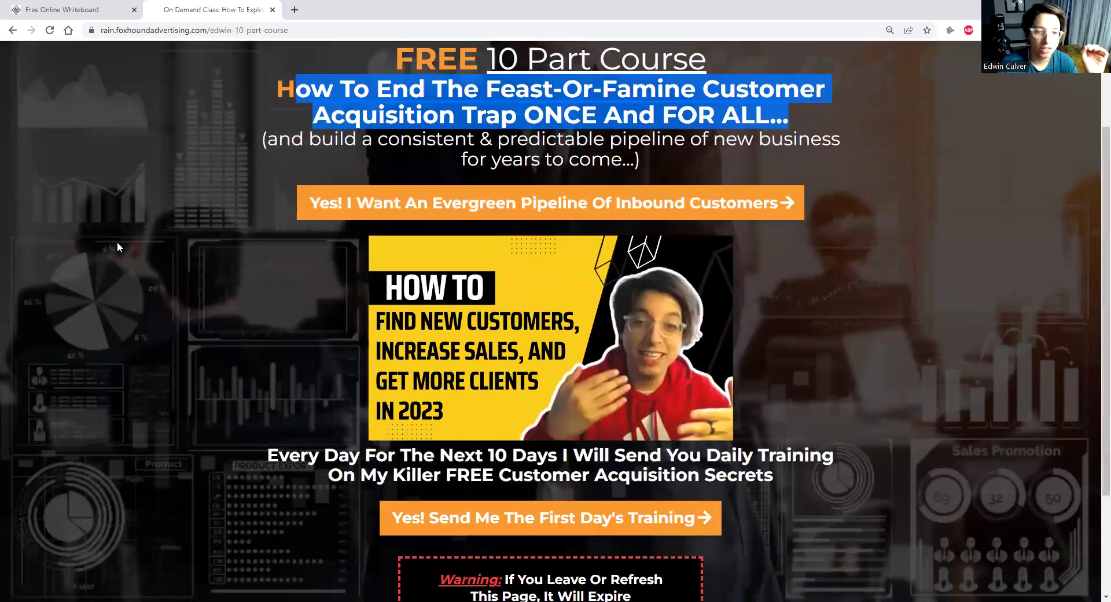
scroll(307, 237, "down", 2)
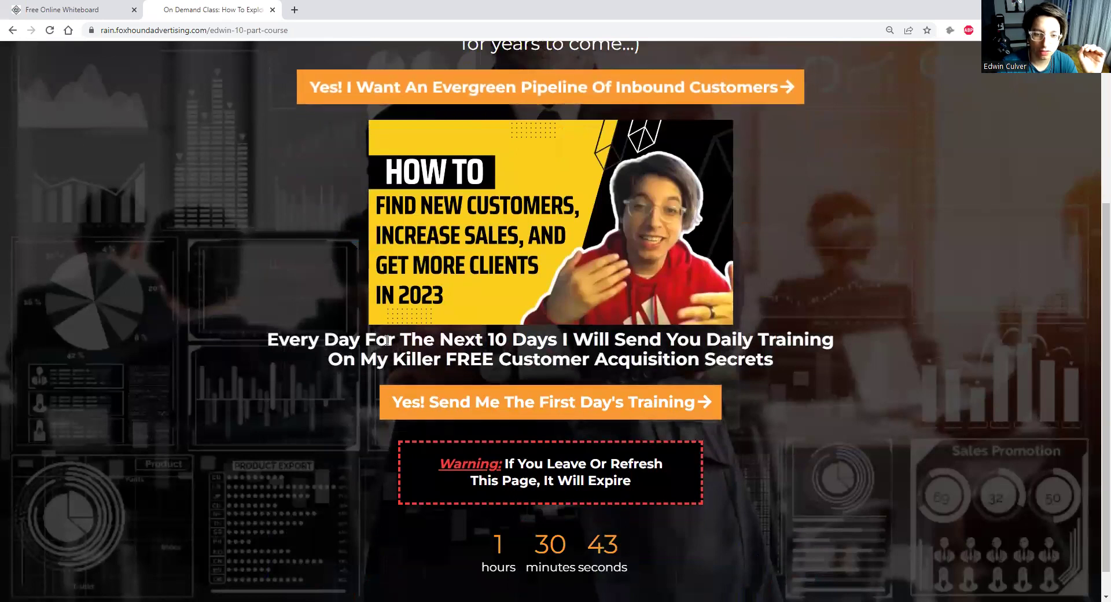
left_click_drag(436, 340, 609, 341)
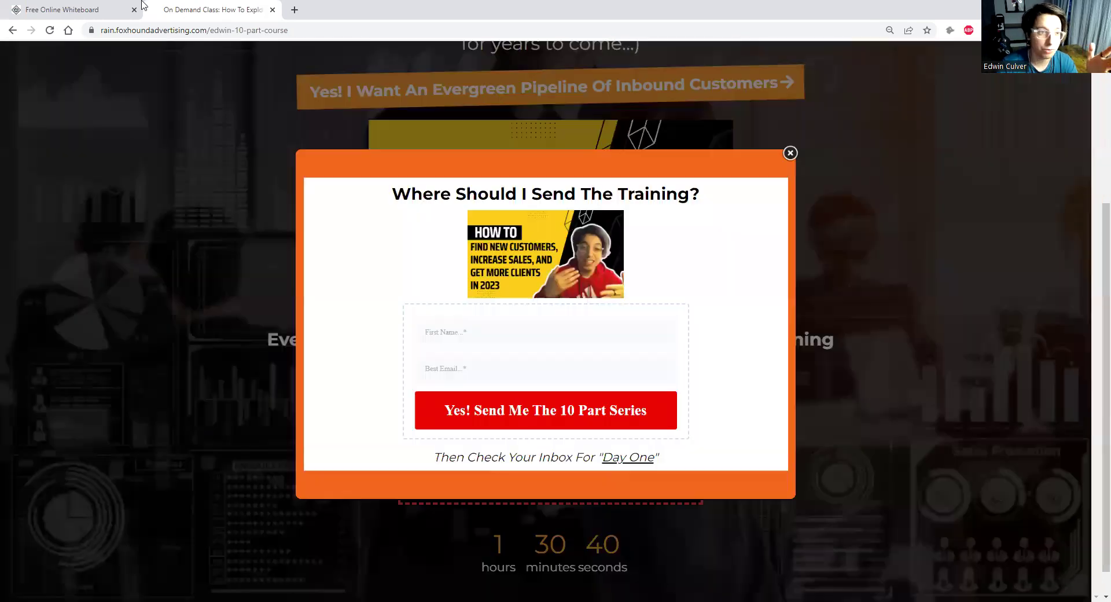
Check the whiteboard, return to the course page and dismiss the training signup popup.
left_click(95, 7)
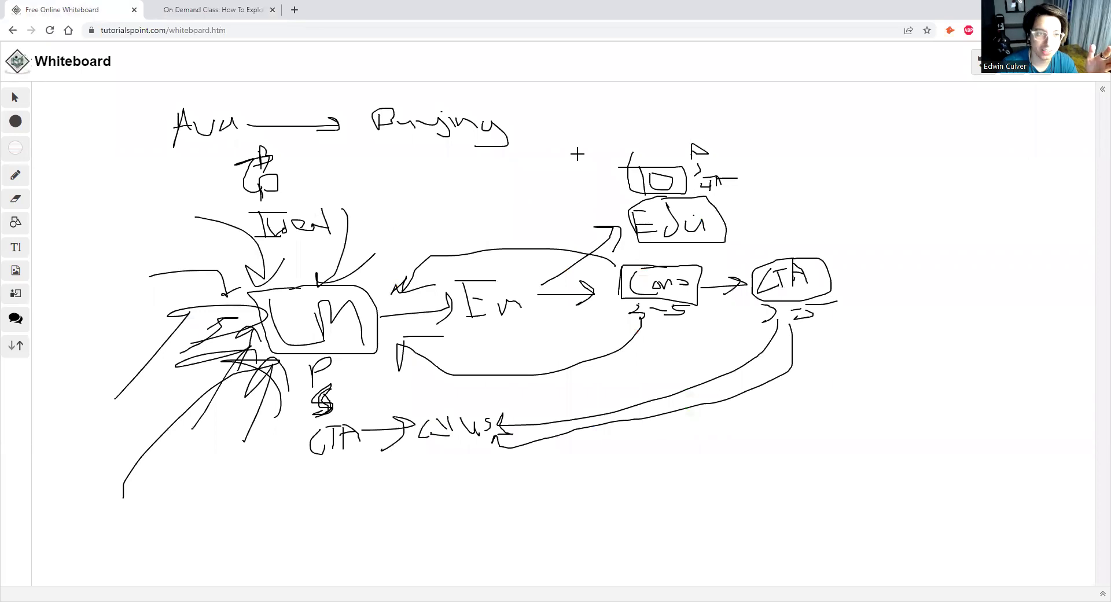
left_click(198, 9)
left_click(788, 154)
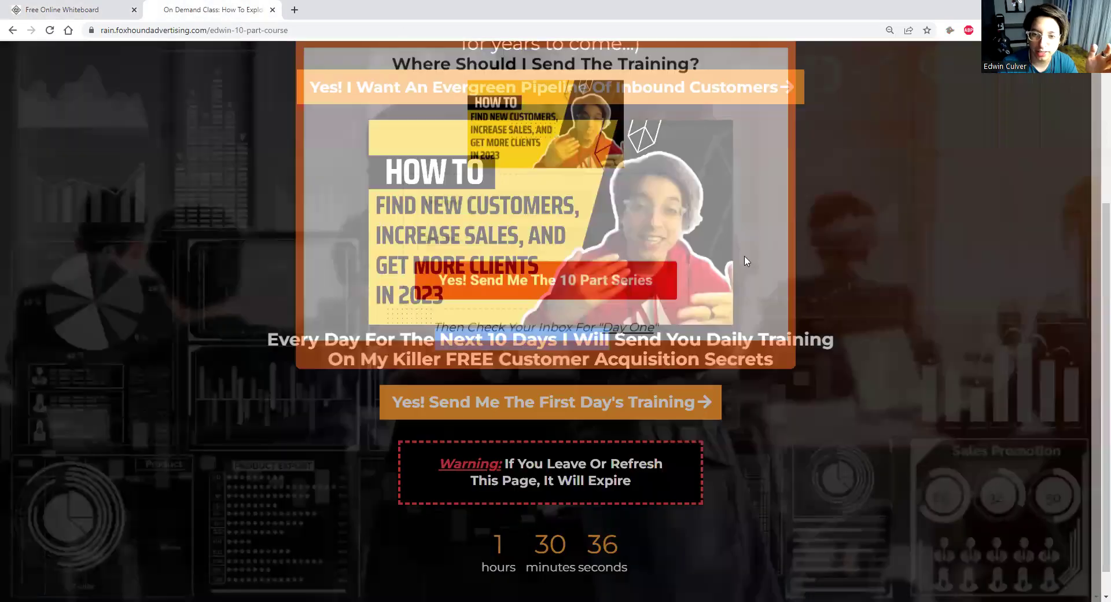
scroll(665, 326, "up", 2)
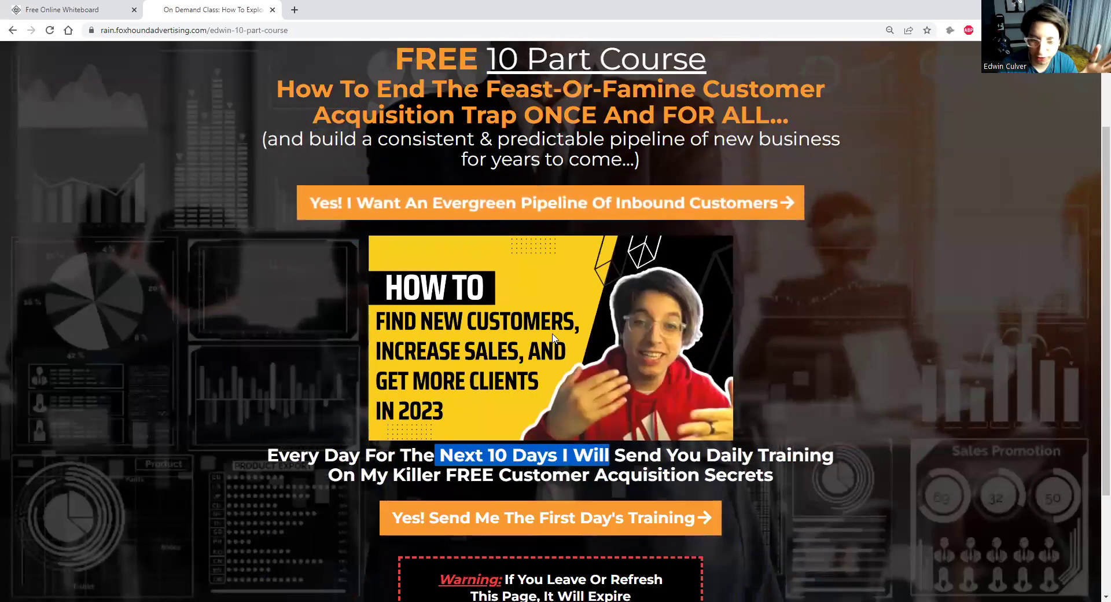
Switch back to the Free Online Whiteboard tab showing the completed funnel diagram.
left_click(69, 9)
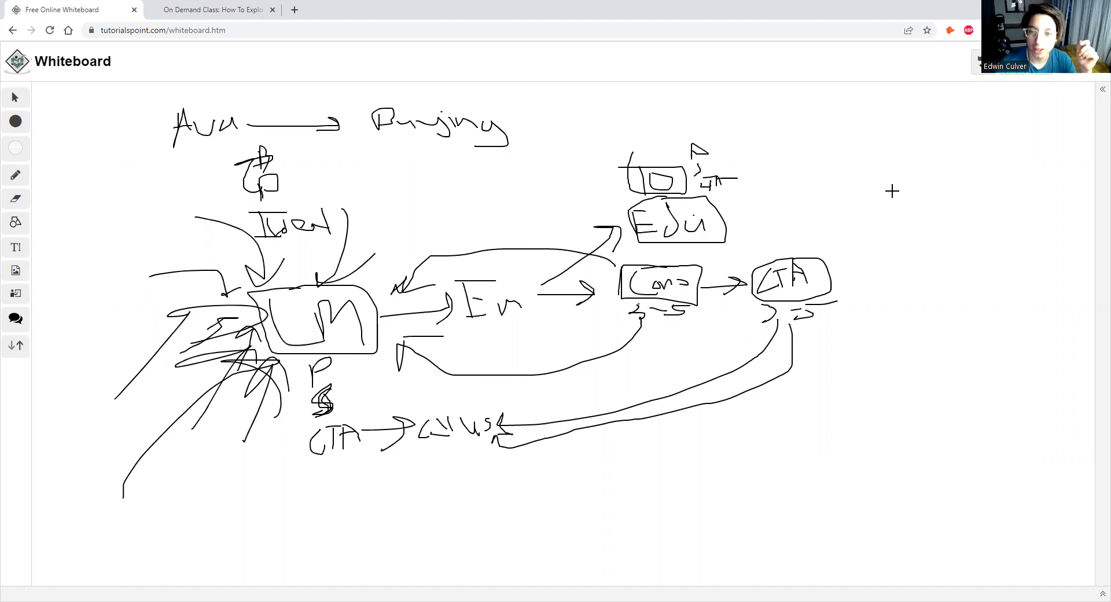
Draw a pen loop around the small flag sketch above the D box.
mouse_move(720, 140)
left_mouse_down()
mouse_move(688, 136)
mouse_move(714, 157)
mouse_move(697, 142)
left_mouse_up()
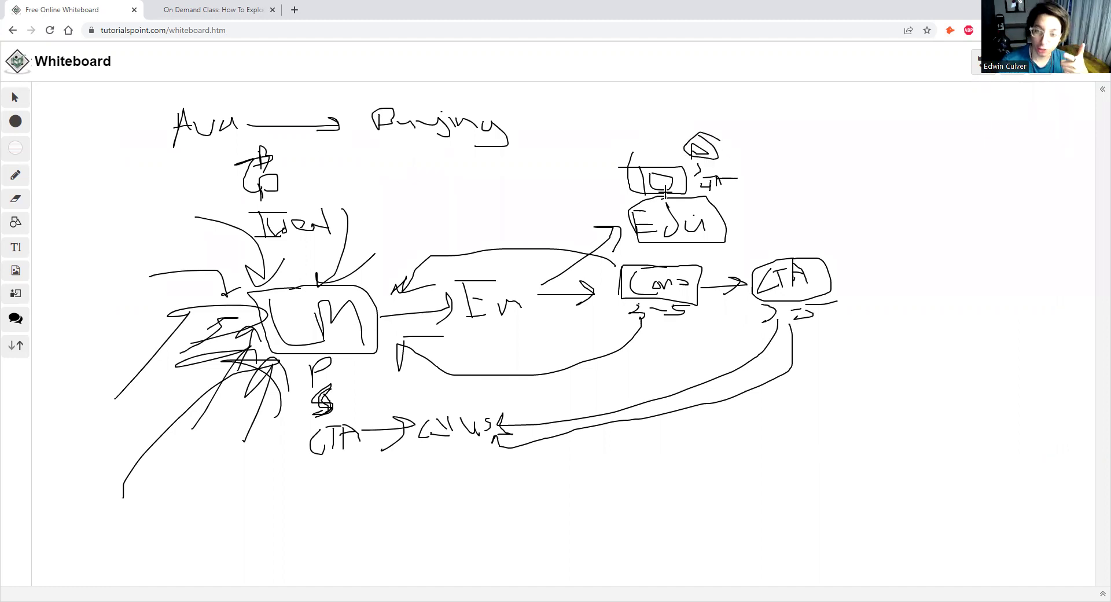